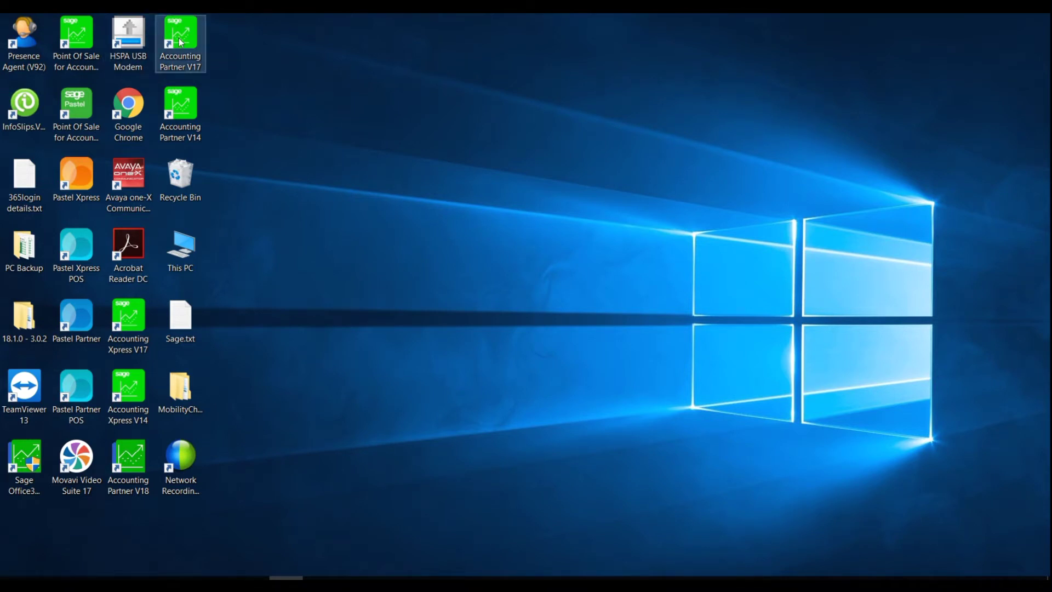
Launch Accounting Partner V17 and take the Registration Assistant through Single User/Server Registration to Registration Details.
{"action": "double_click", "coordinate": [189, 52]}
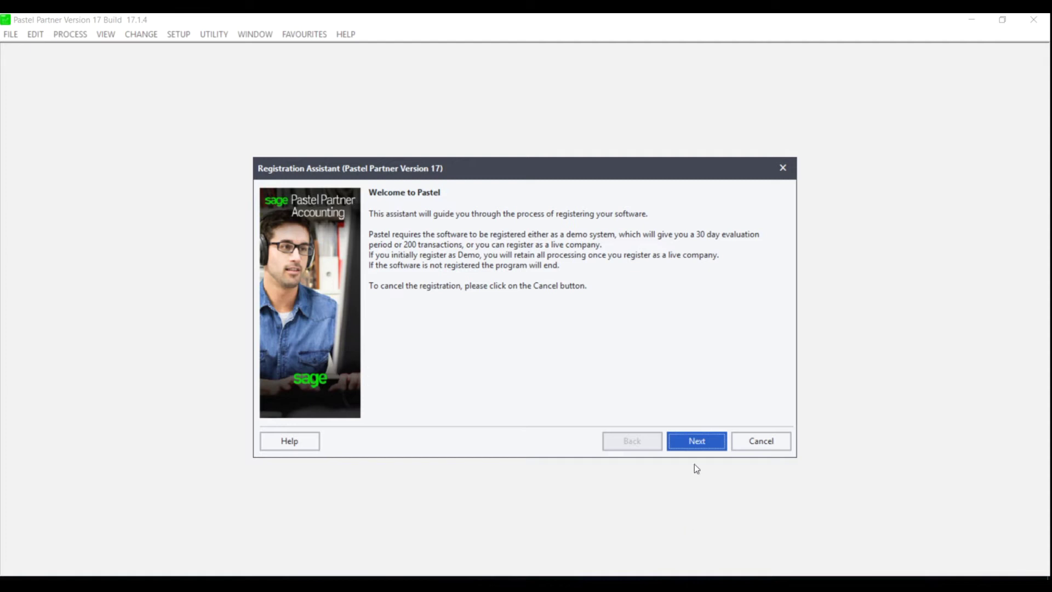
{"action": "left_click", "coordinate": [695, 443]}
{"action": "left_click", "coordinate": [695, 443]}
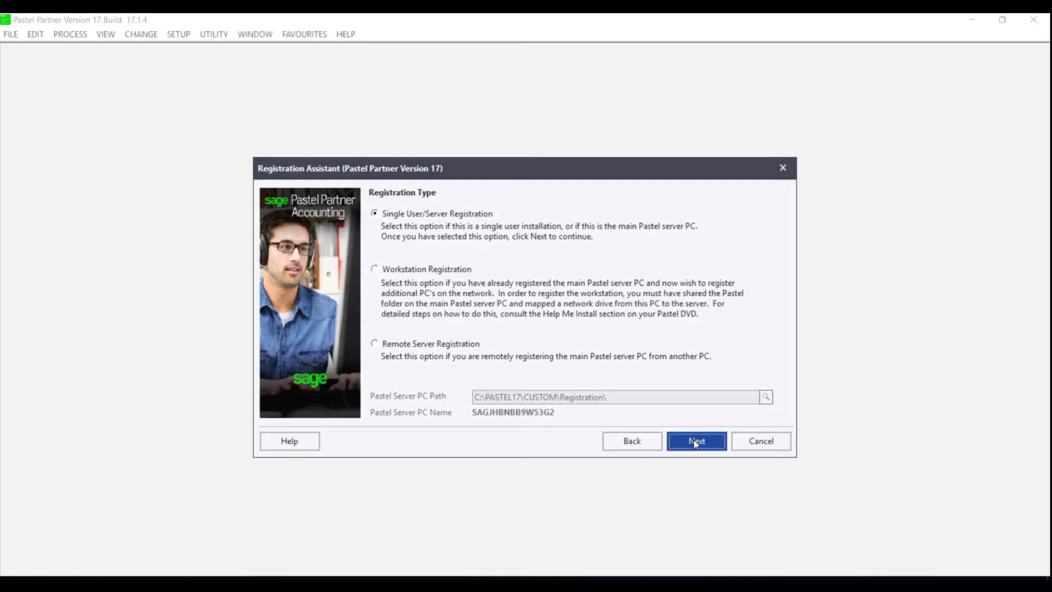
{"action": "left_click", "coordinate": [694, 440]}
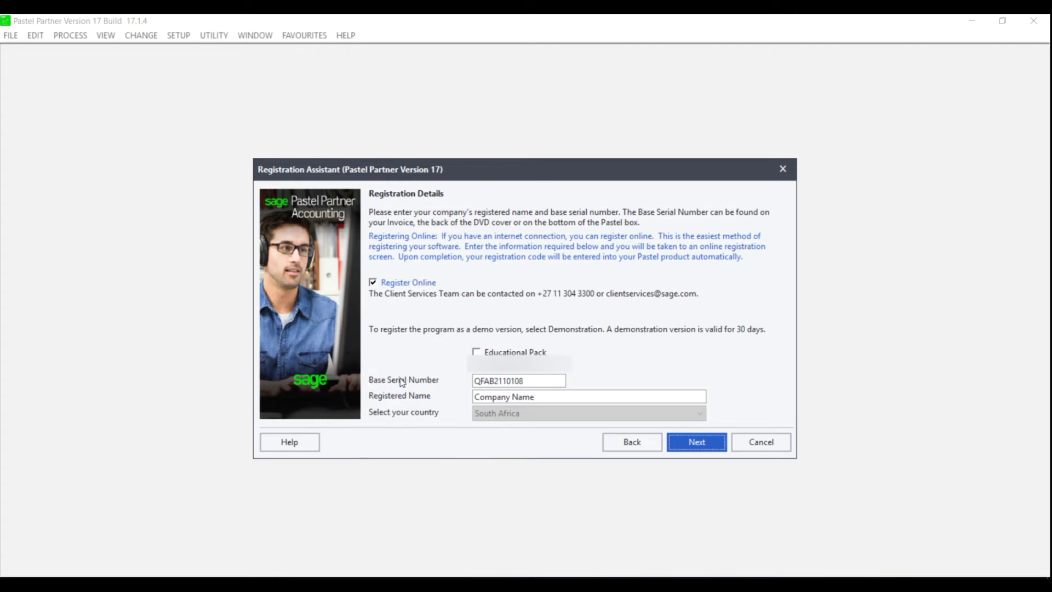
Delete the leading space from the Base Serial Number and submit the details for online registration.
{"action": "left_click", "coordinate": [526, 380]}
{"action": "double_click", "coordinate": [527, 379]}
{"action": "left_click", "coordinate": [513, 380]}
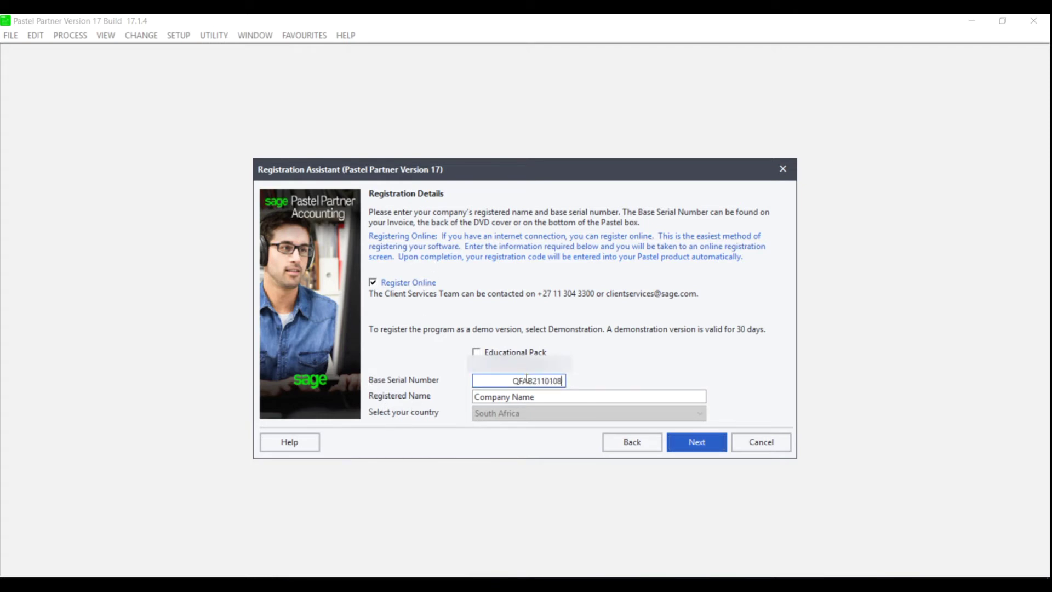
{"action": "key", "text": "BackSpace"}
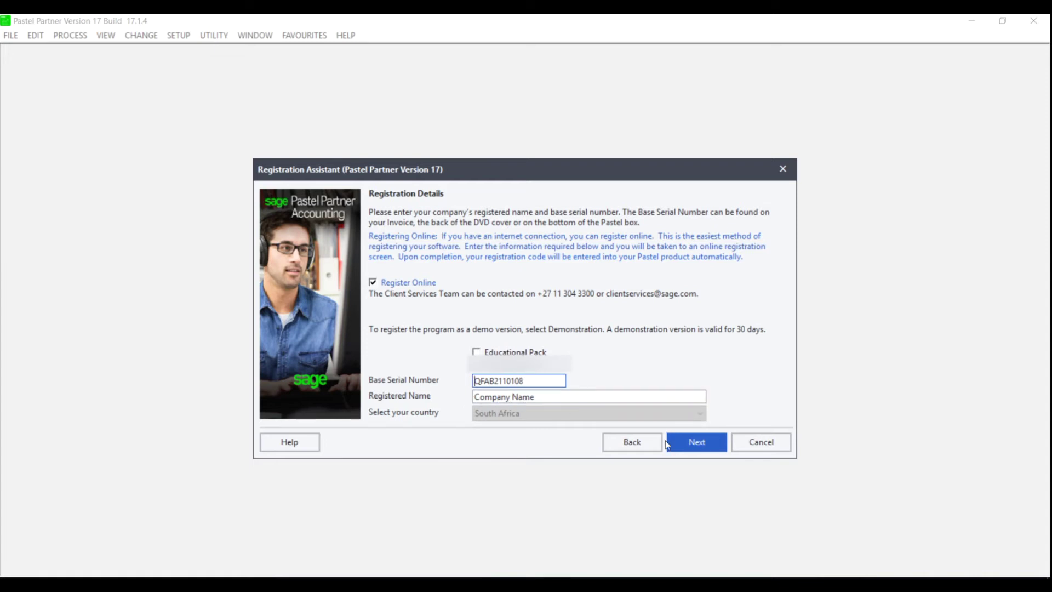
{"action": "left_click", "coordinate": [692, 448]}
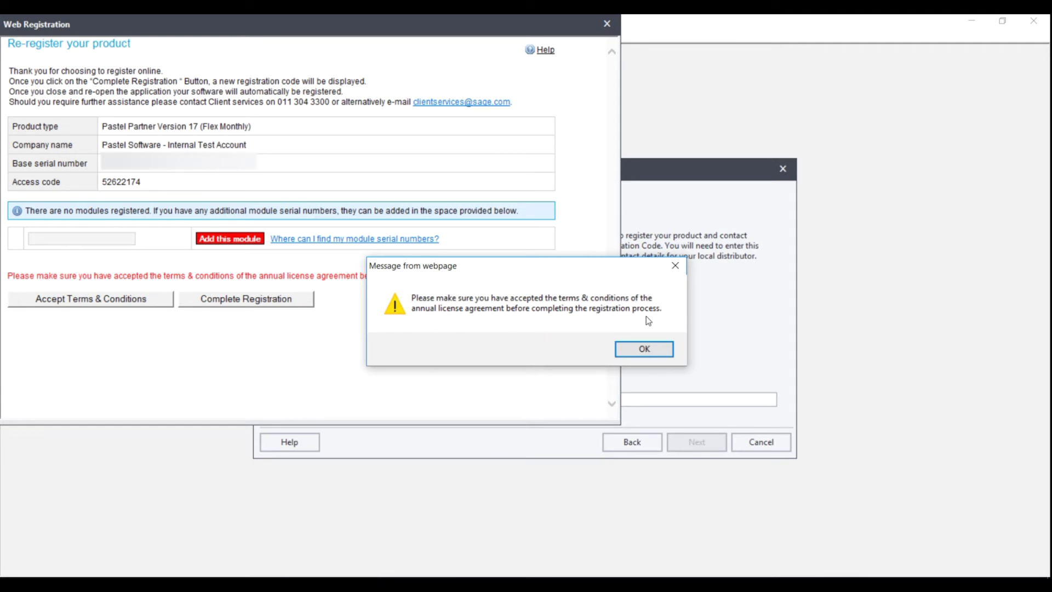
Dismiss the terms-acceptance warning on the Re-register your product page.
{"action": "left_click", "coordinate": [645, 351]}
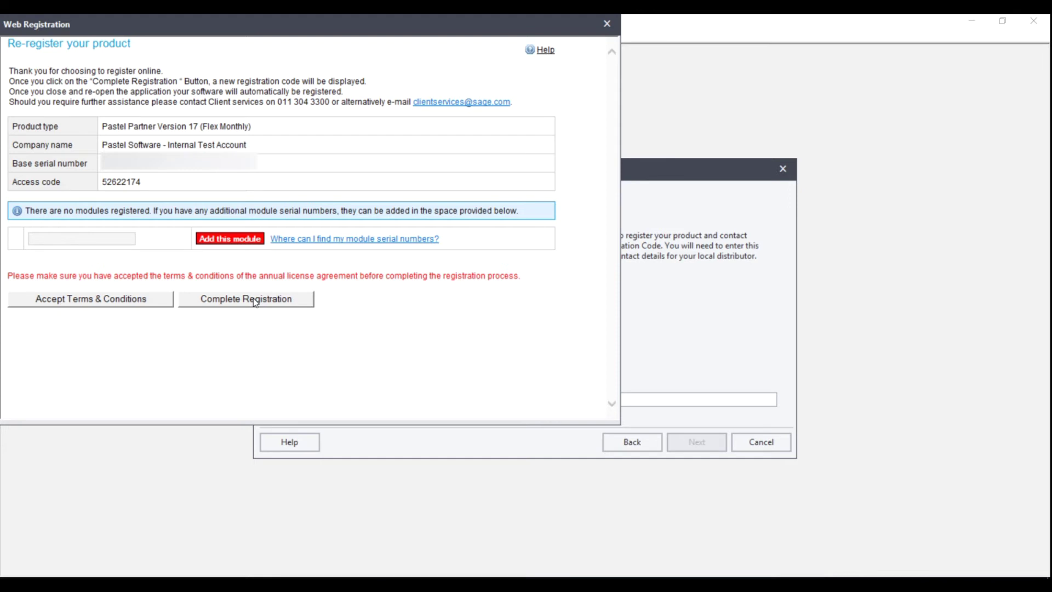
Open the Terms and Conditions page maximized, leaving Industry Type as Administration.
{"action": "left_click", "coordinate": [62, 303]}
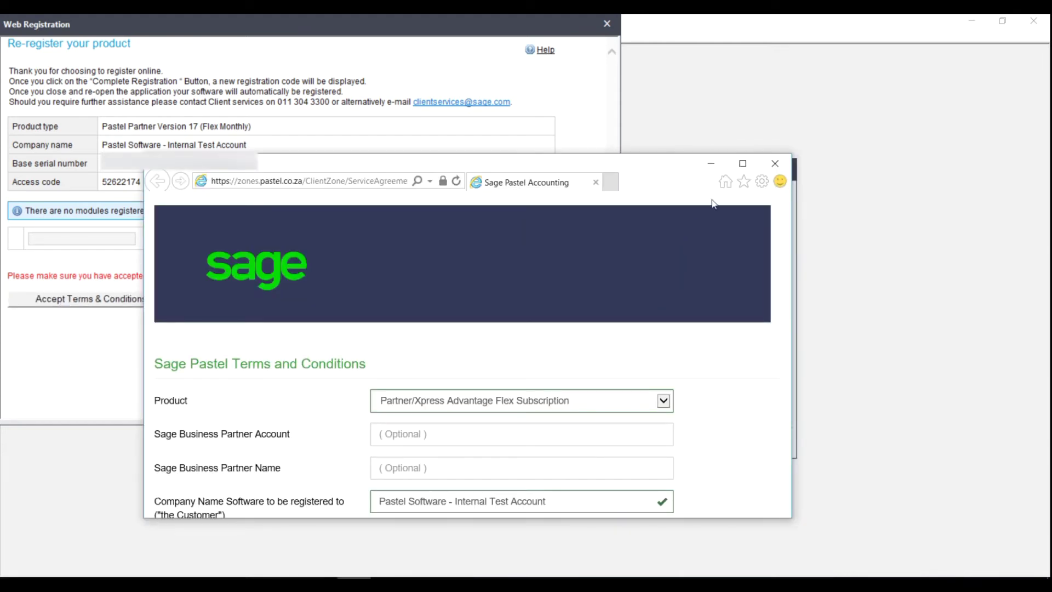
{"action": "left_click", "coordinate": [741, 165]}
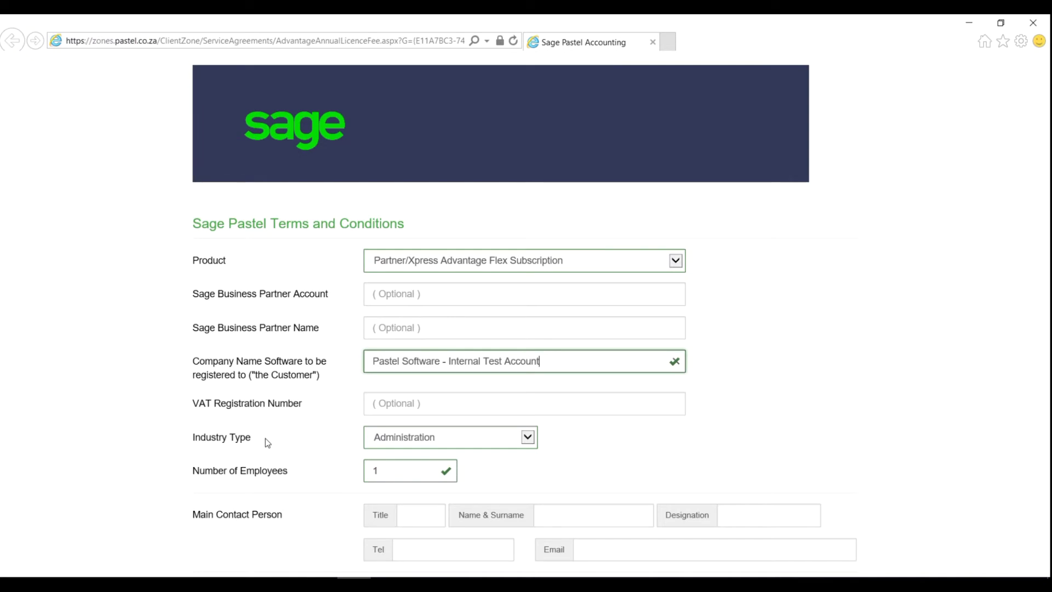
{"action": "left_click", "coordinate": [525, 437]}
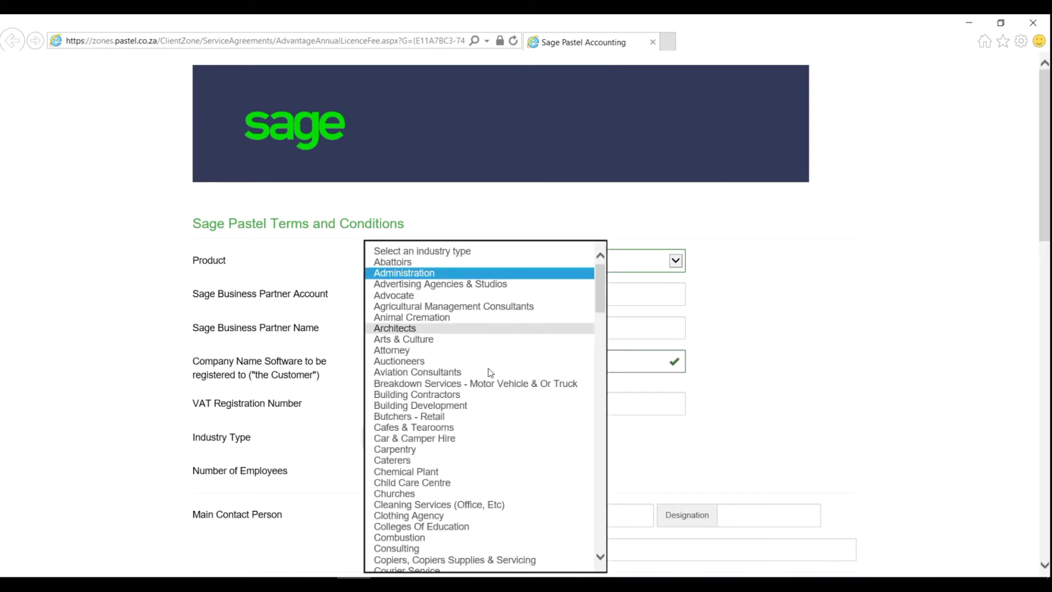
{"action": "scroll", "coordinate": [490, 462], "scroll_direction": "down", "scroll_amount": 3}
{"action": "scroll", "coordinate": [492, 466], "scroll_direction": "down", "scroll_amount": 4}
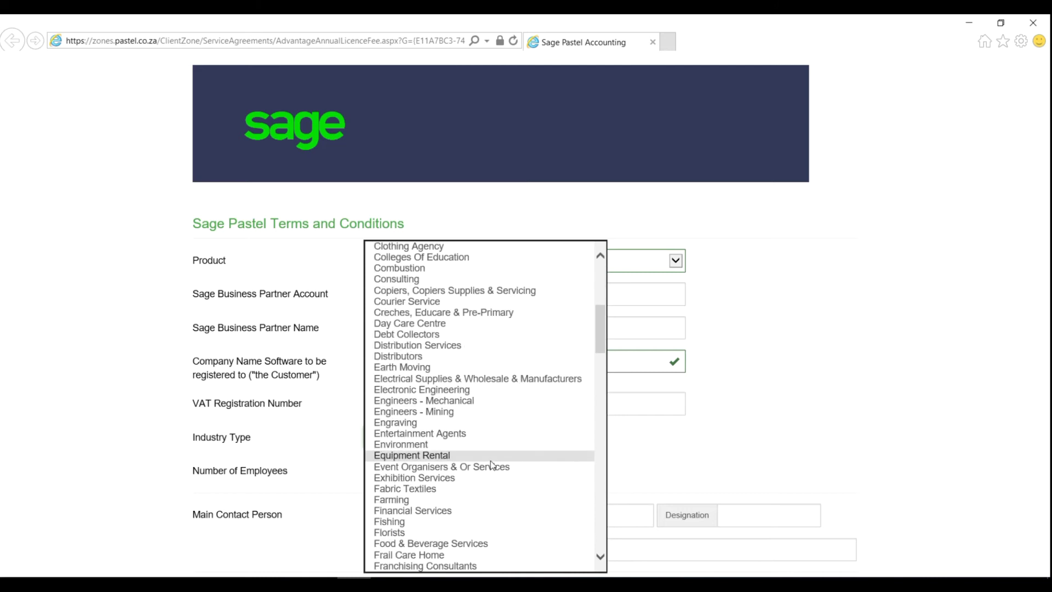
{"action": "left_click", "coordinate": [913, 445]}
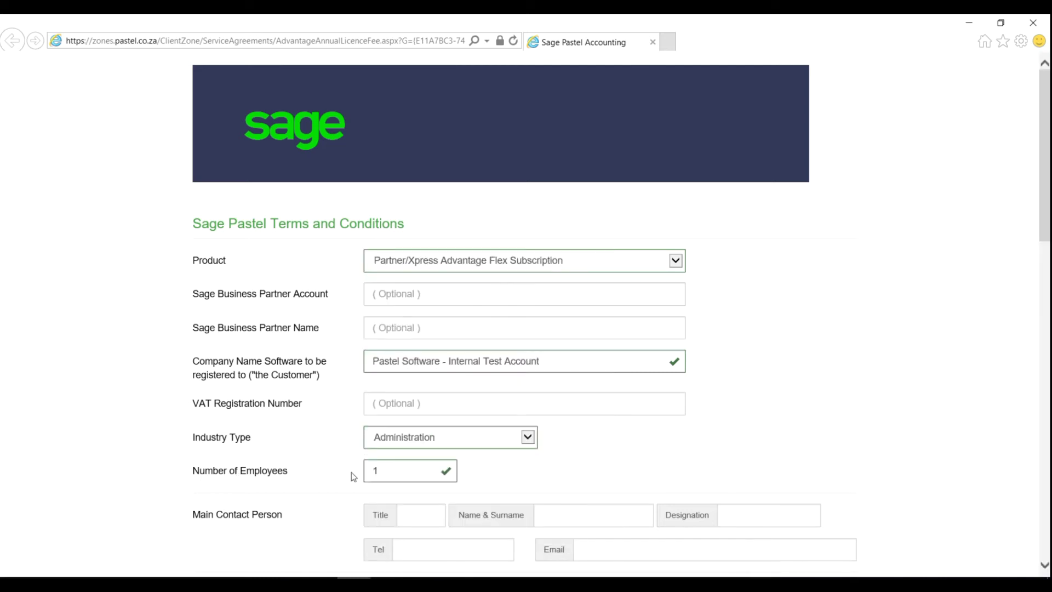
{"action": "scroll", "coordinate": [640, 453], "scroll_direction": "down", "scroll_amount": 5}
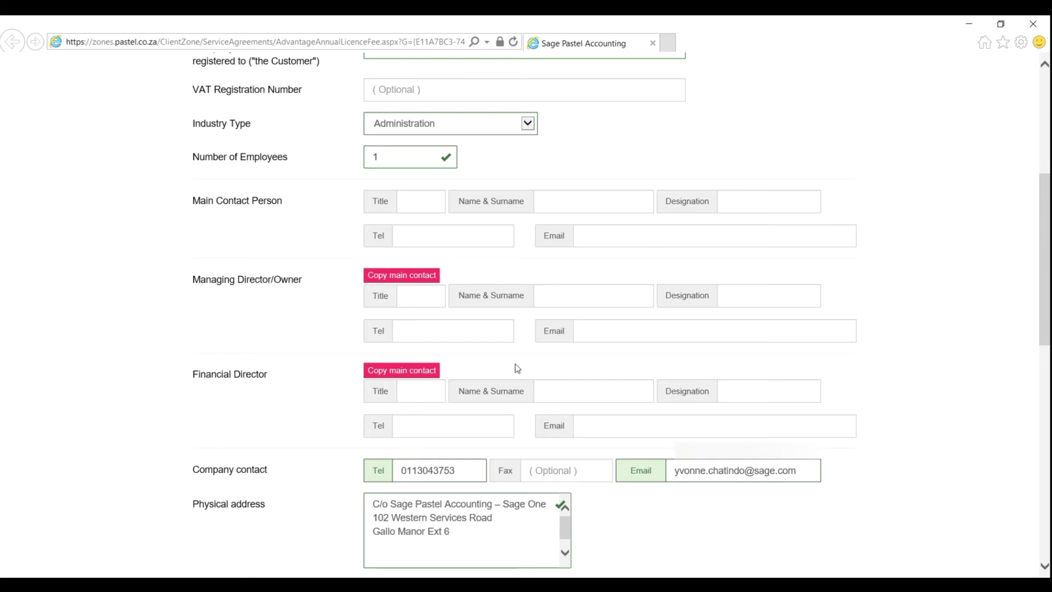
Scroll the licence fee form past the contact and address details to the declarations and Submit.
{"action": "scroll", "coordinate": [516, 363], "scroll_direction": "down", "scroll_amount": 3}
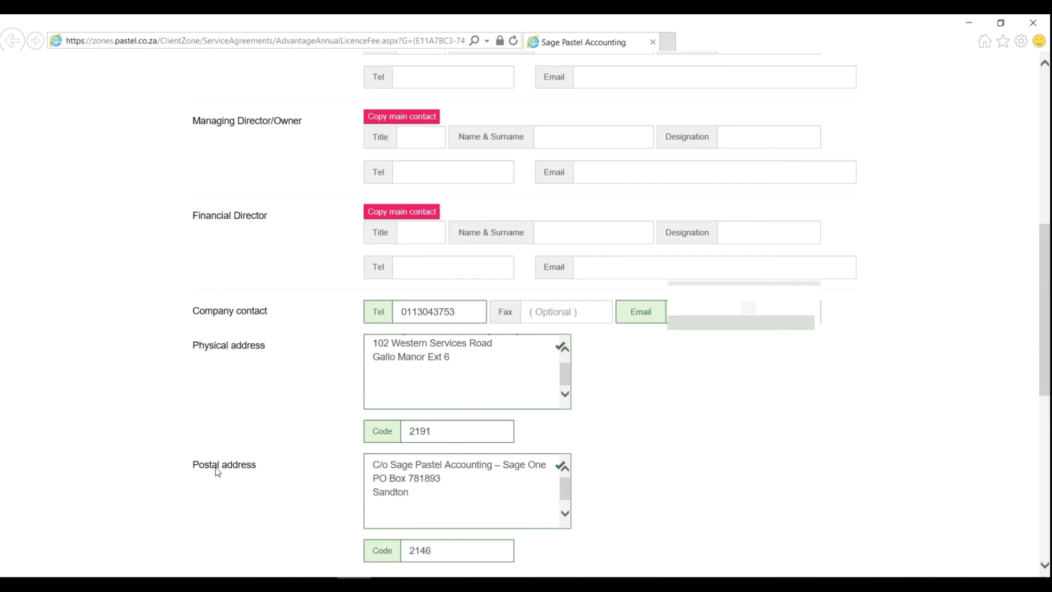
{"action": "scroll", "coordinate": [660, 414], "scroll_direction": "down", "scroll_amount": 7}
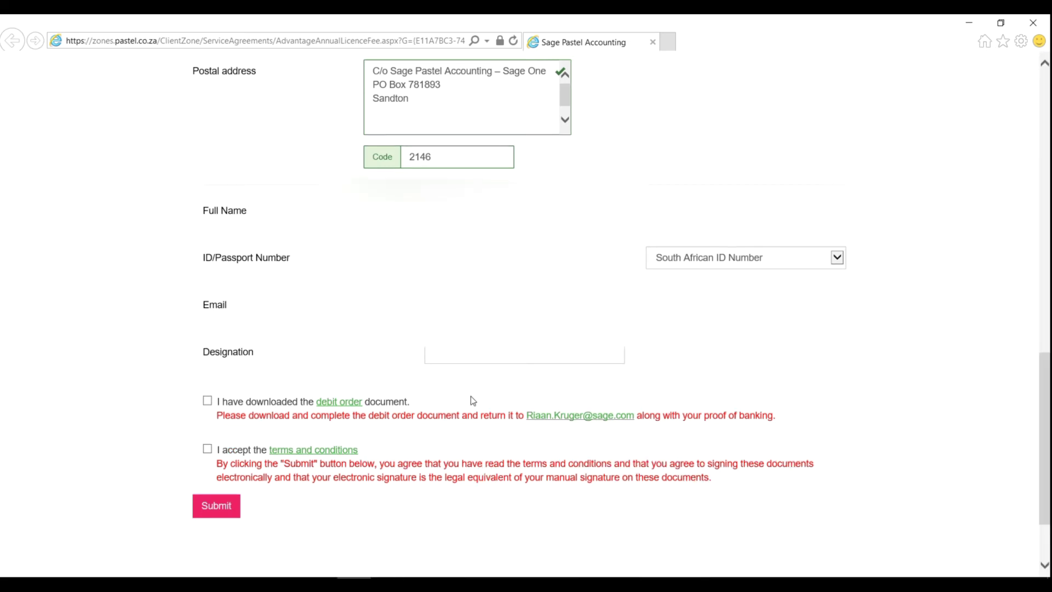
Tick the debit order and terms acceptance boxes, submit, and dismiss the missing-fields warning.
{"action": "left_click", "coordinate": [207, 402]}
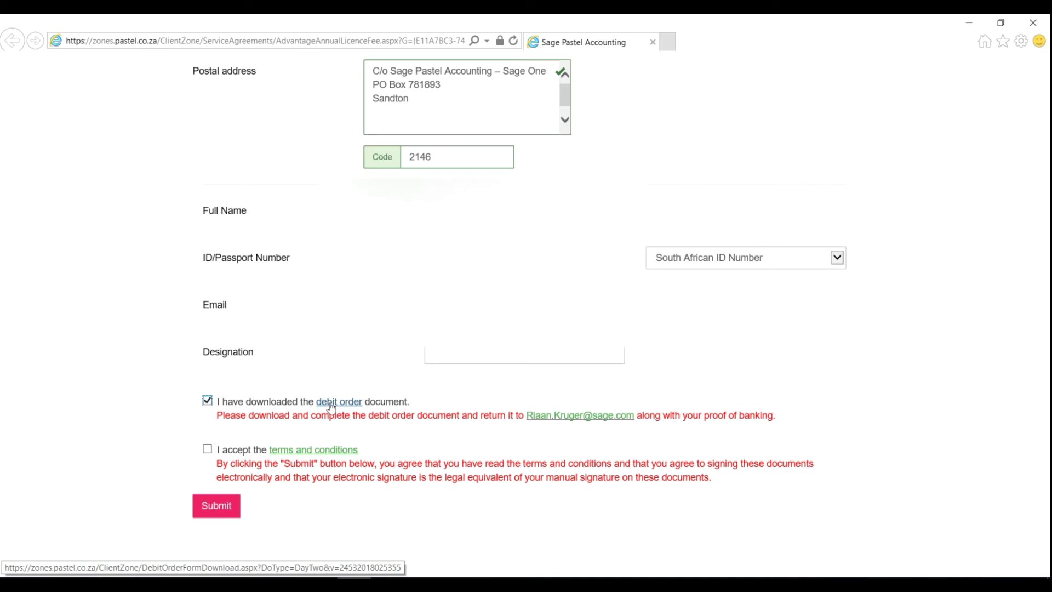
{"action": "left_click", "coordinate": [207, 449]}
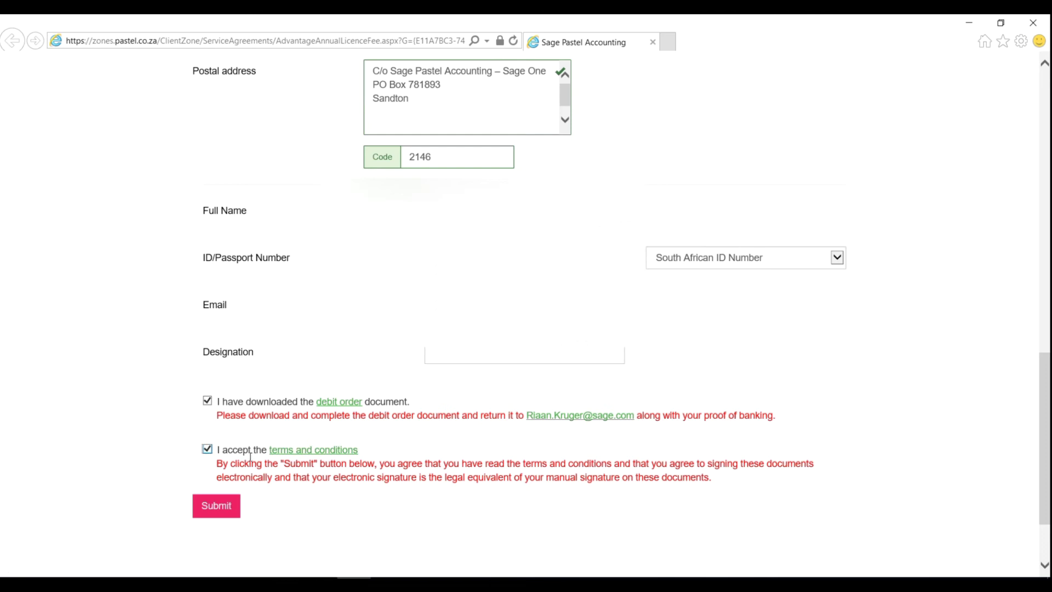
{"action": "left_click", "coordinate": [217, 518]}
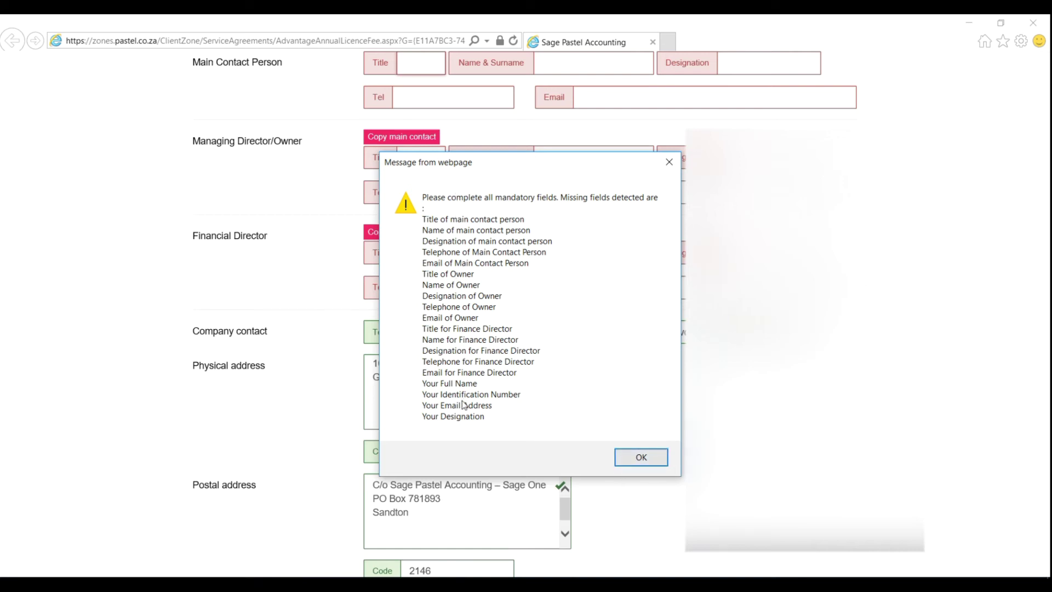
{"action": "left_click", "coordinate": [642, 458]}
Scroll the annual licence form, then select the e-mail address on the submission confirmation page.
{"action": "scroll", "coordinate": [581, 222], "scroll_direction": "up", "scroll_amount": 3}
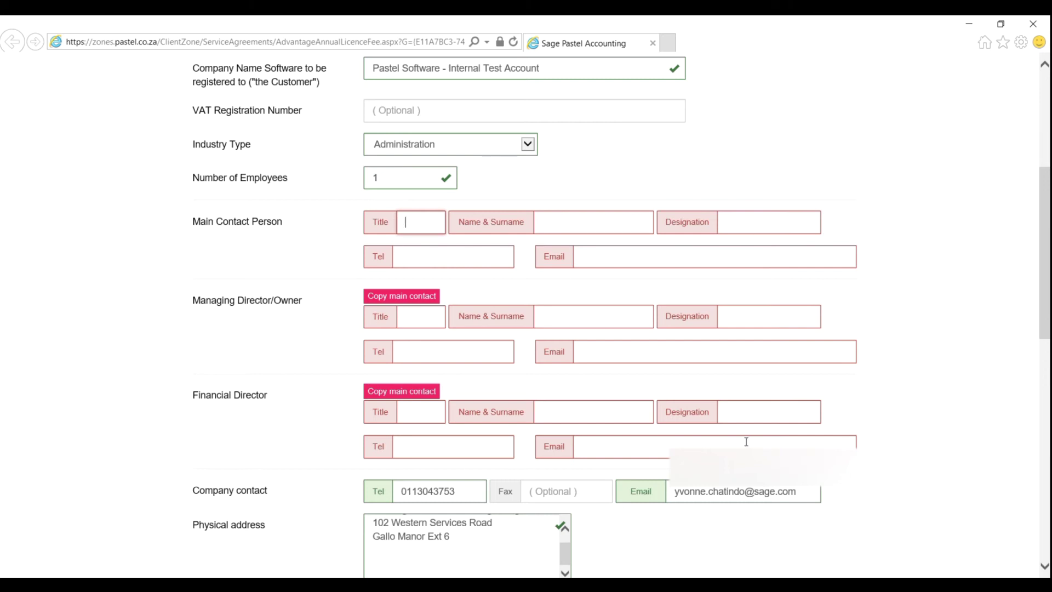
{"action": "scroll", "coordinate": [620, 373], "scroll_direction": "down", "scroll_amount": 11}
{"action": "scroll", "coordinate": [620, 373], "scroll_direction": "up", "scroll_amount": 9}
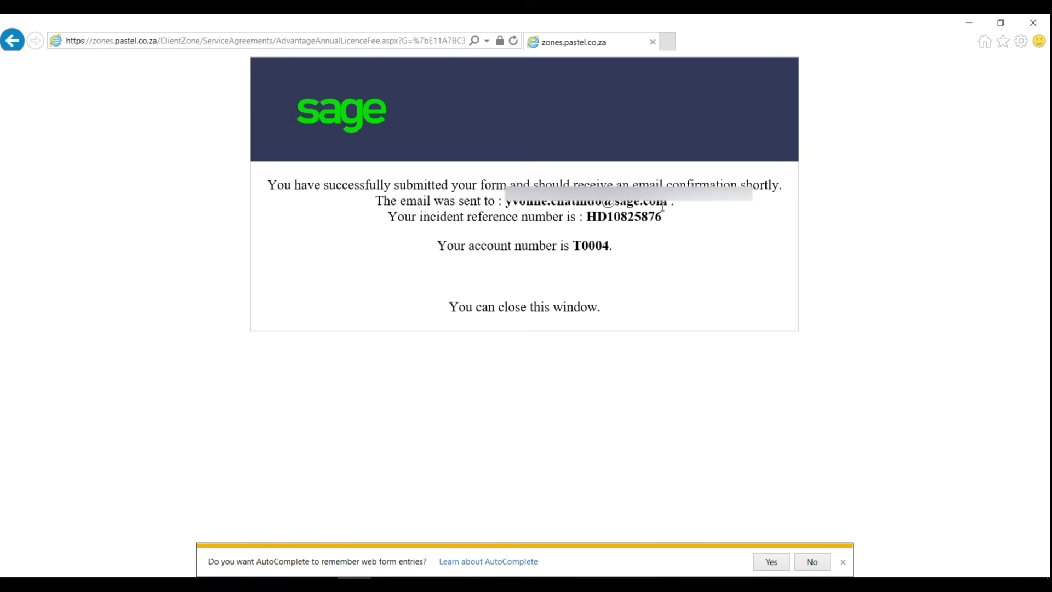
{"action": "left_click_drag", "start_coordinate": [667, 203], "coordinate": [505, 203]}
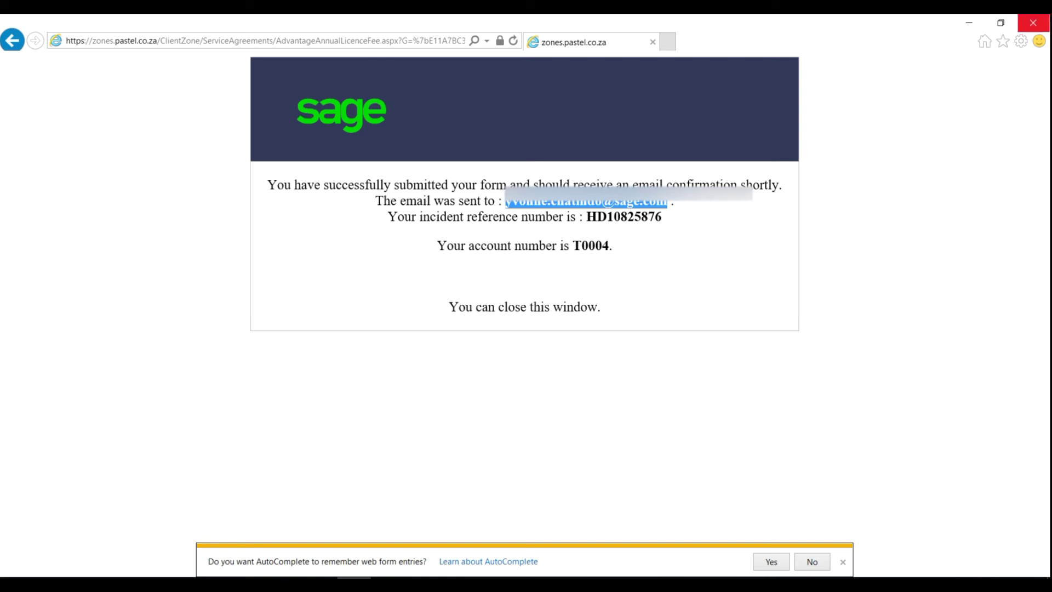
Close the browser confirmation page to return to the Web Registration window.
{"action": "left_click", "coordinate": [1034, 23]}
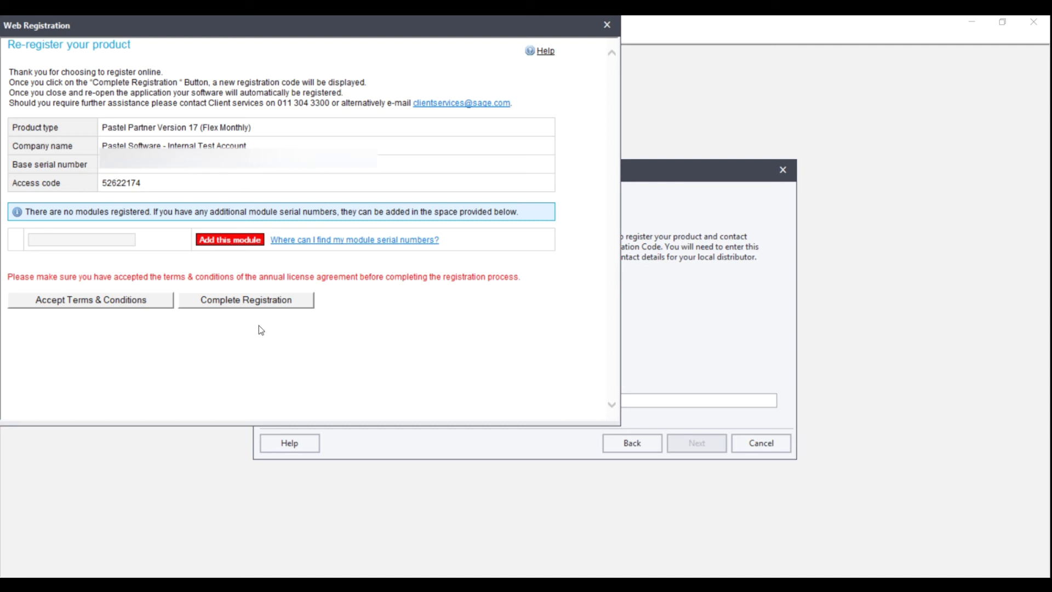
Complete the online registration to fill in the registration code, then advance to the Summary page.
{"action": "left_click", "coordinate": [244, 302]}
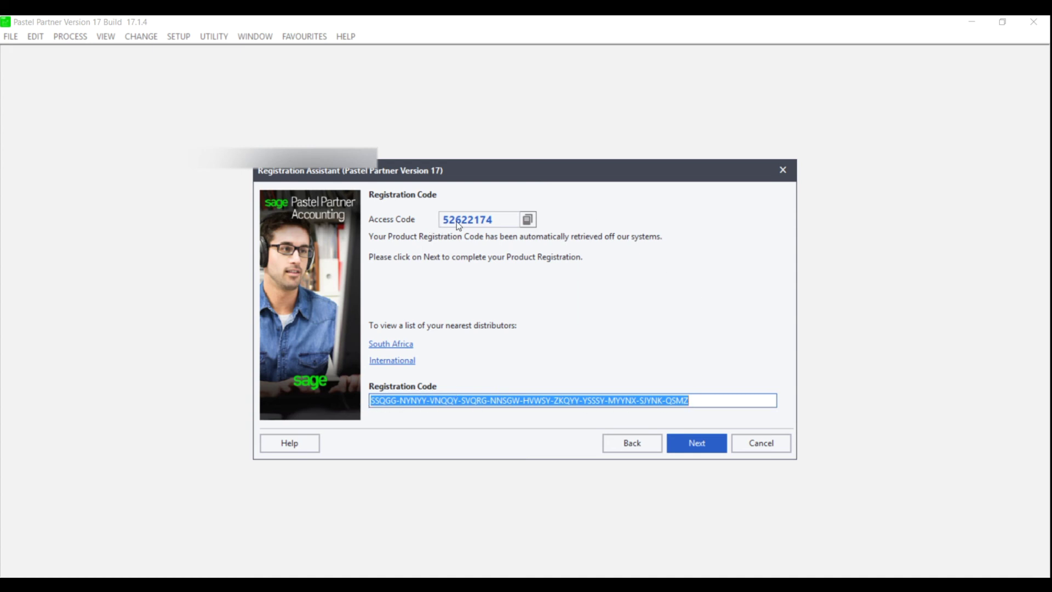
{"action": "left_click", "coordinate": [708, 450]}
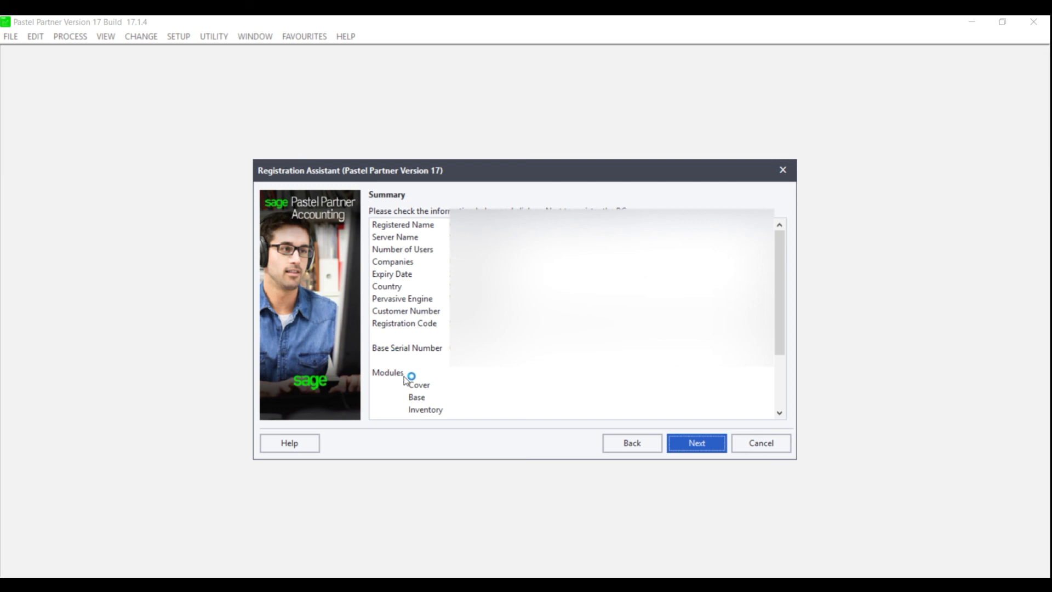
Review the Summary list, complete the registration and finish the wizard.
{"action": "left_click_drag", "start_coordinate": [788, 318], "coordinate": [782, 376]}
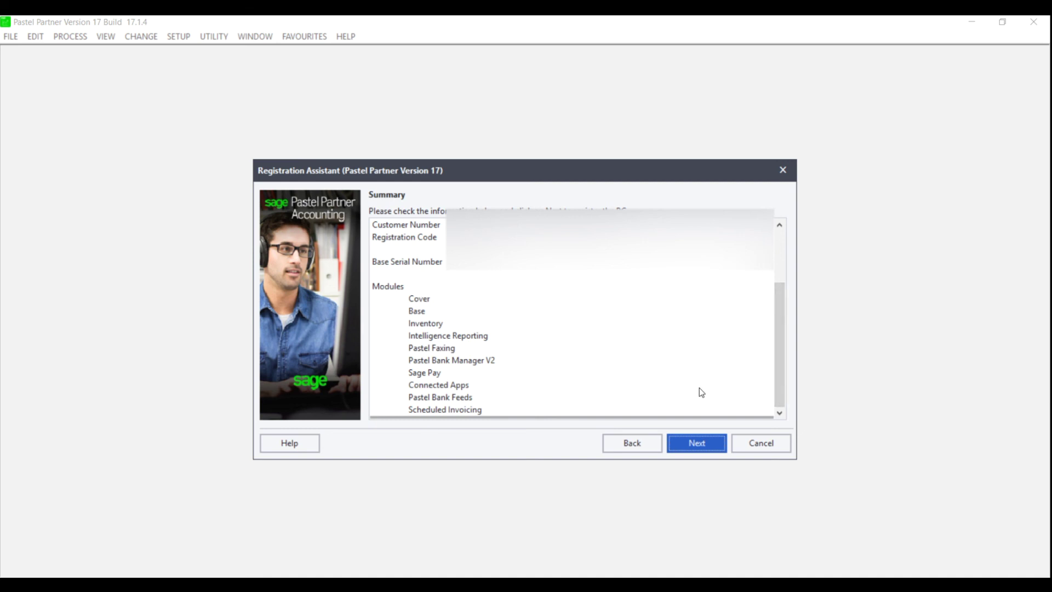
{"action": "left_click", "coordinate": [699, 444]}
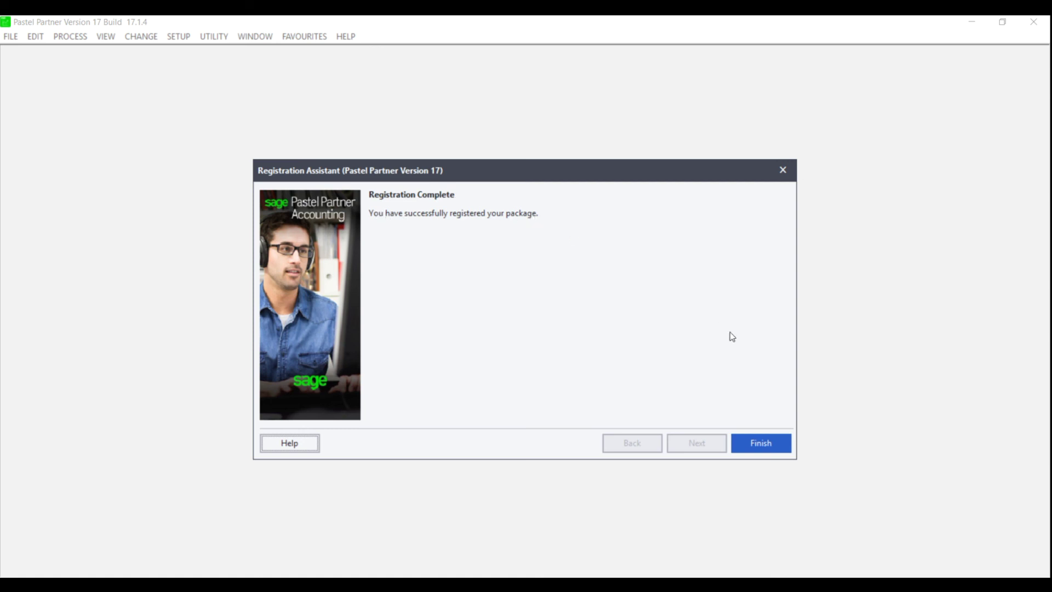
{"action": "left_click", "coordinate": [770, 440]}
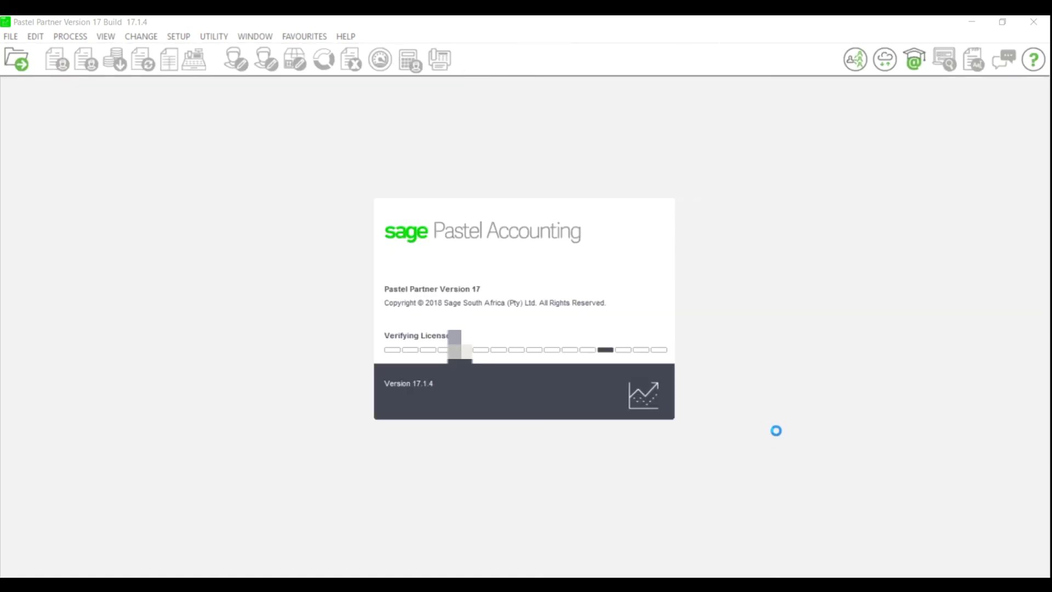
Restart Pastel Partner V17 from its Accounting Partner V17 desktop shortcut to apply the registration.
{"action": "left_click", "coordinate": [1036, 21]}
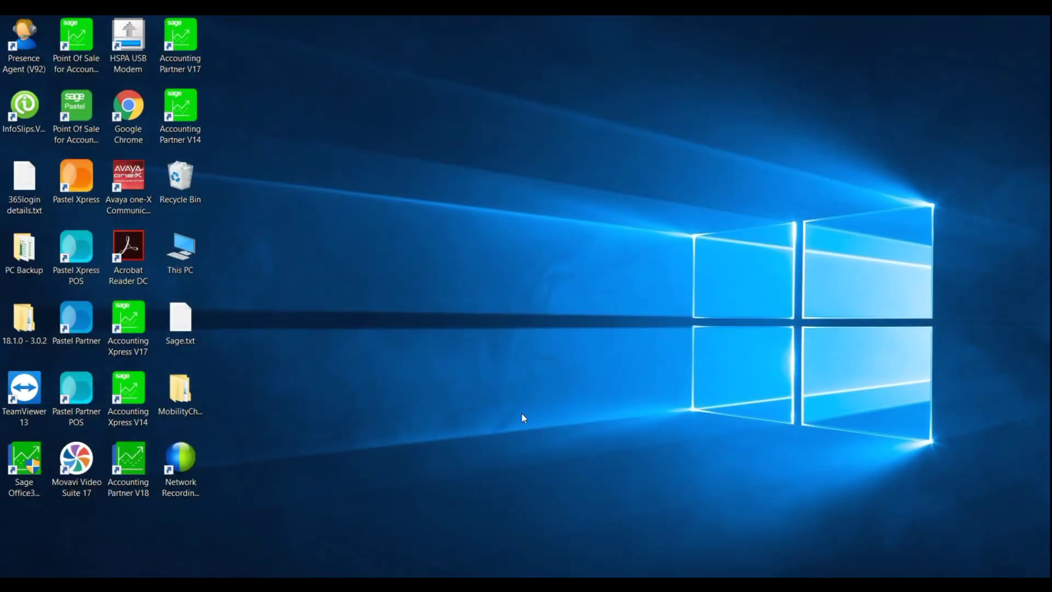
{"action": "double_click", "coordinate": [183, 49]}
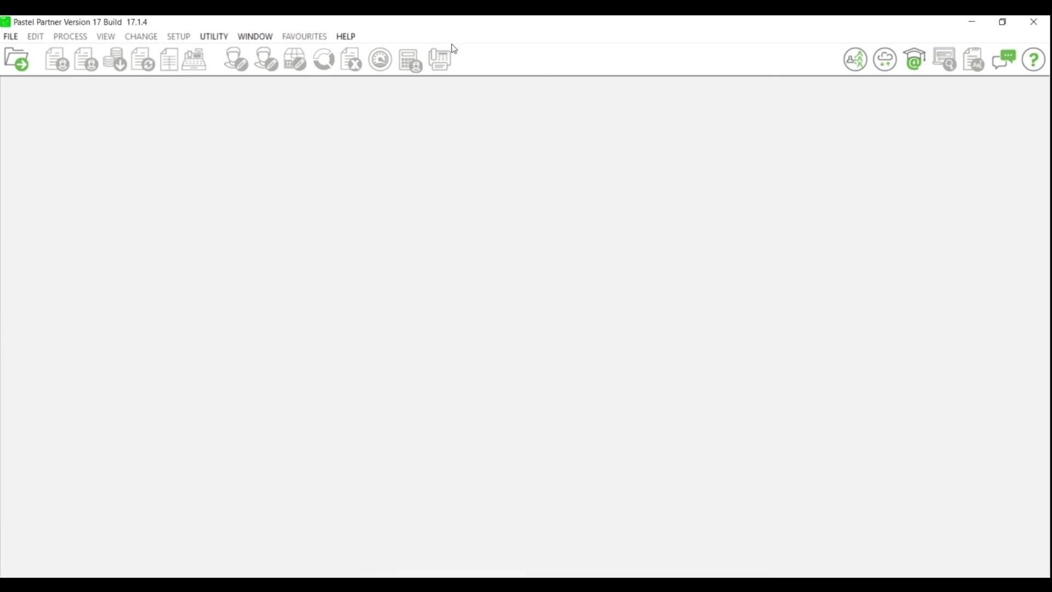
{"action": "left_click", "coordinate": [355, 38]}
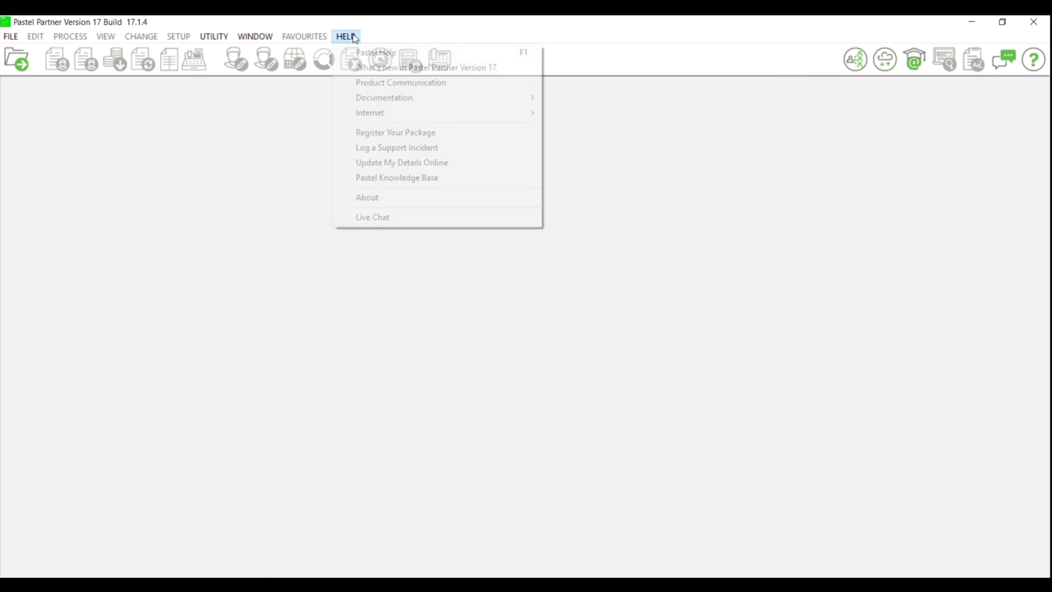
{"action": "left_click", "coordinate": [420, 205]}
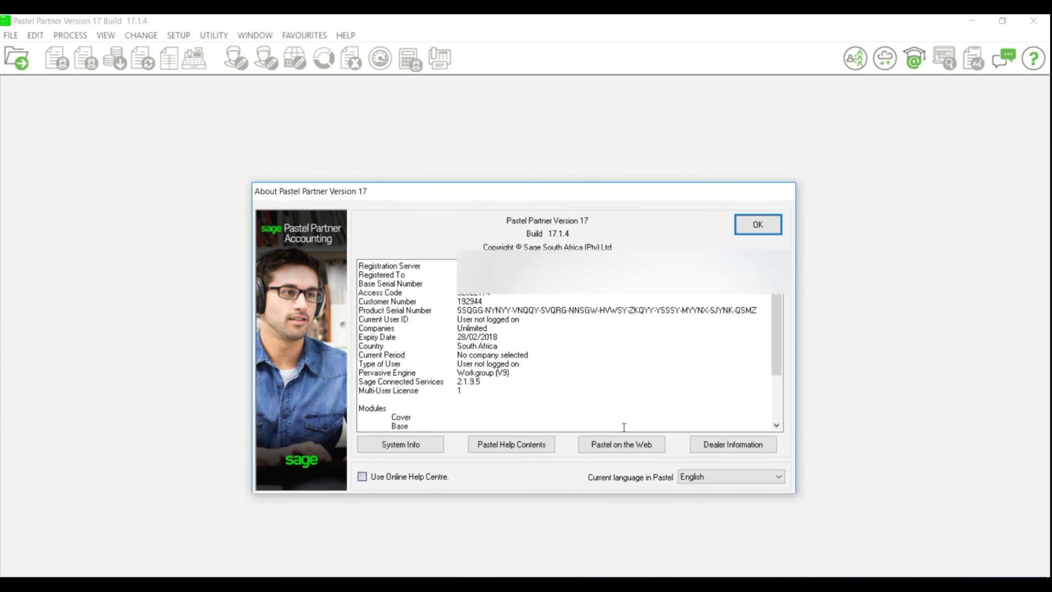
{"action": "scroll", "coordinate": [776, 353], "scroll_direction": "down", "scroll_amount": 3}
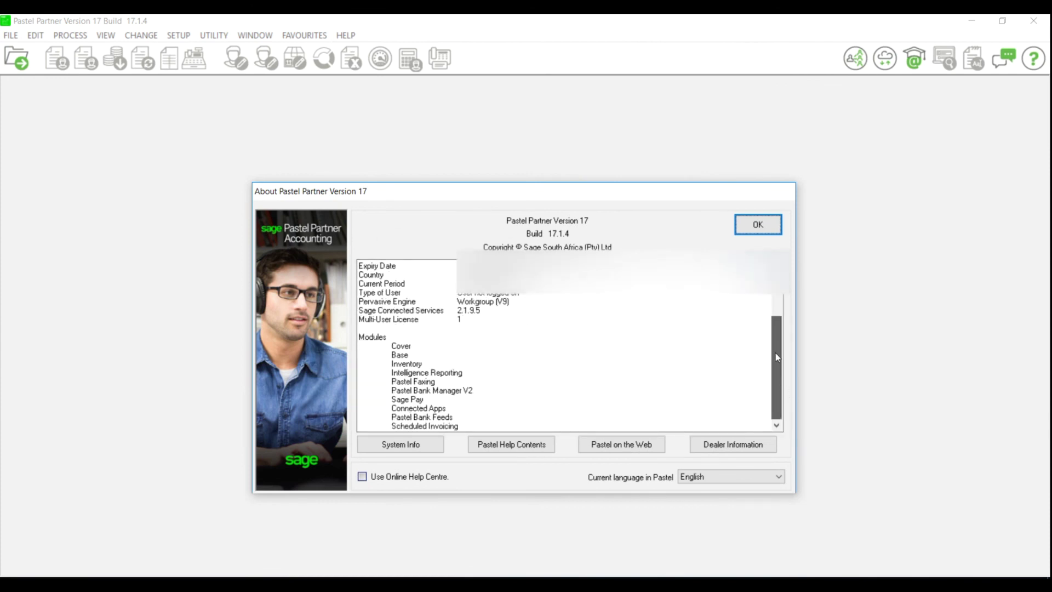
{"action": "scroll", "coordinate": [776, 356], "scroll_direction": "up", "scroll_amount": 3}
{"action": "left_click_drag", "start_coordinate": [498, 336], "coordinate": [454, 337]}
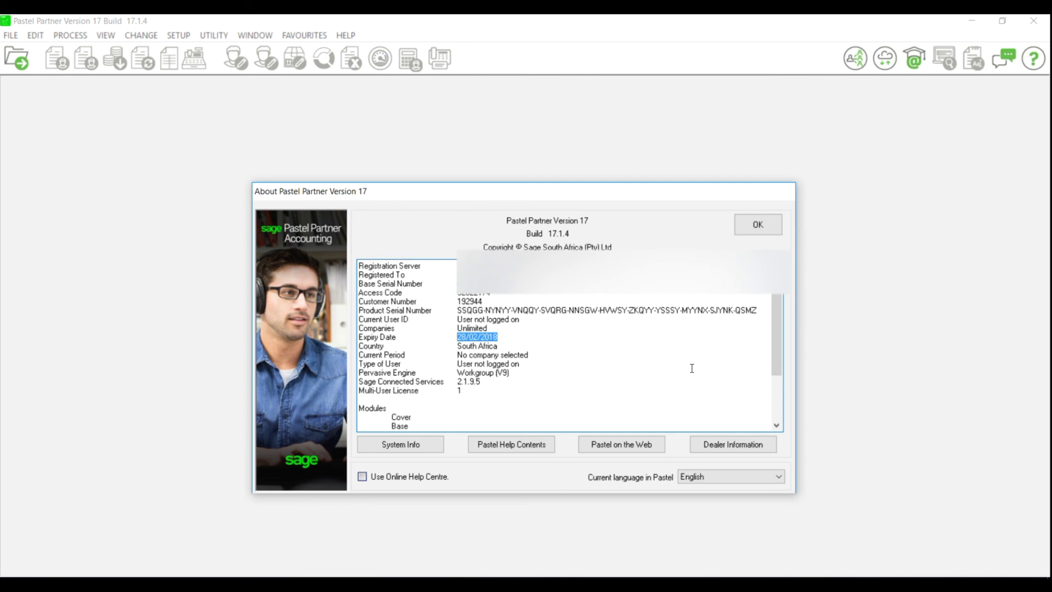
{"action": "left_click", "coordinate": [765, 229]}
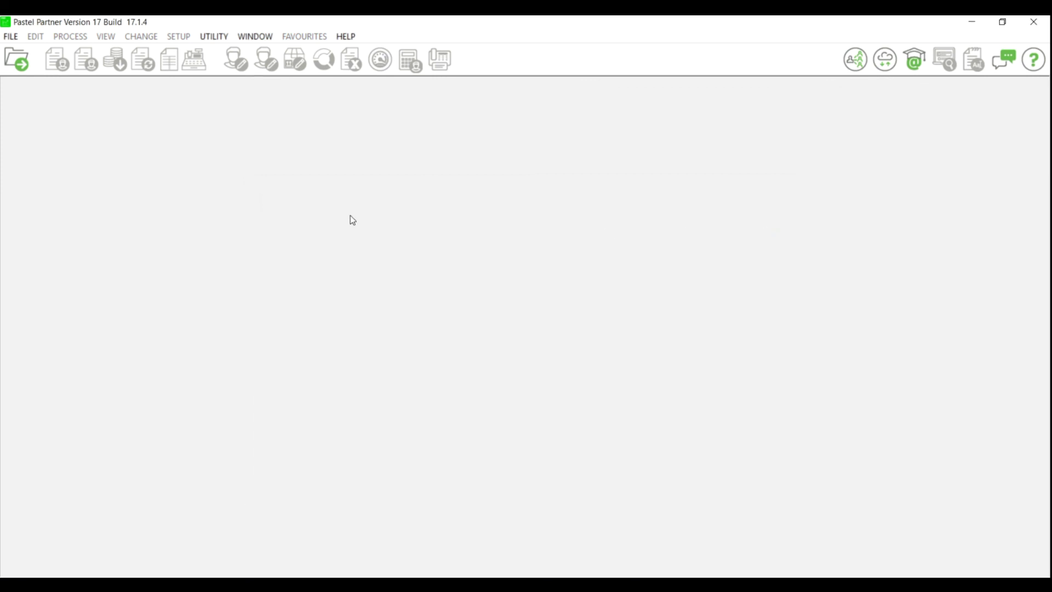